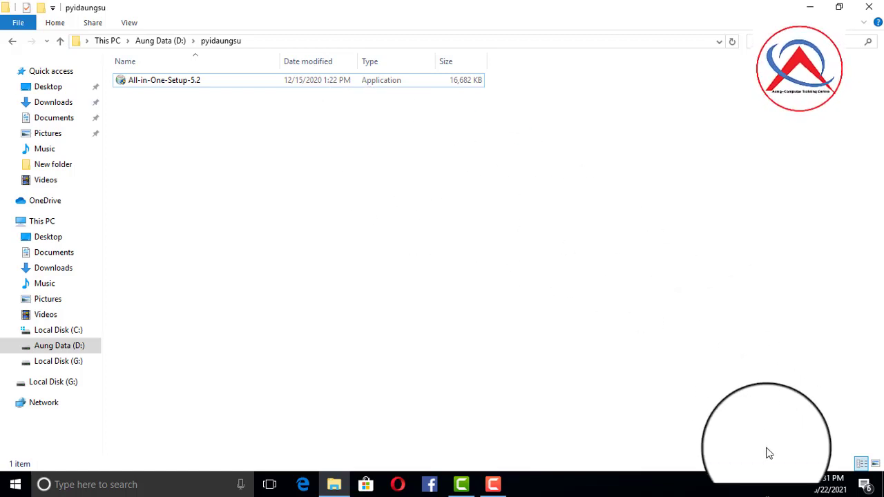
Step: Open Windows Defender and reposition its window on the desktop
left_click(756, 486)
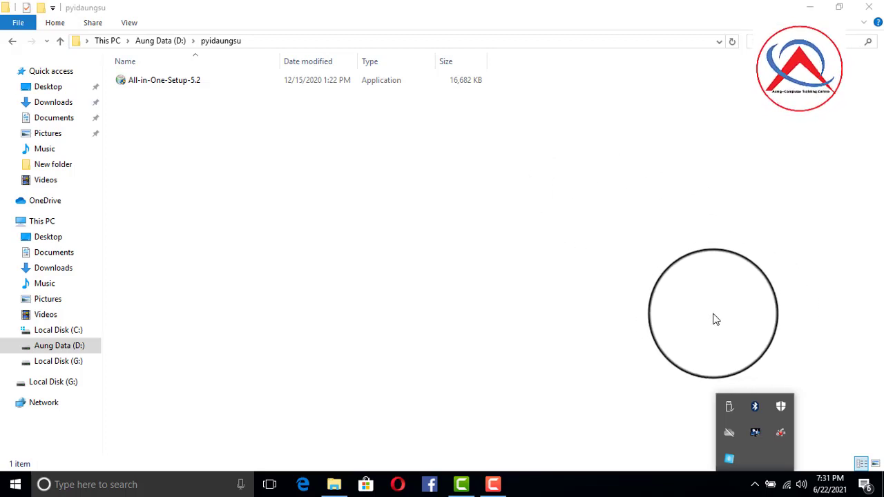
right_click(781, 406)
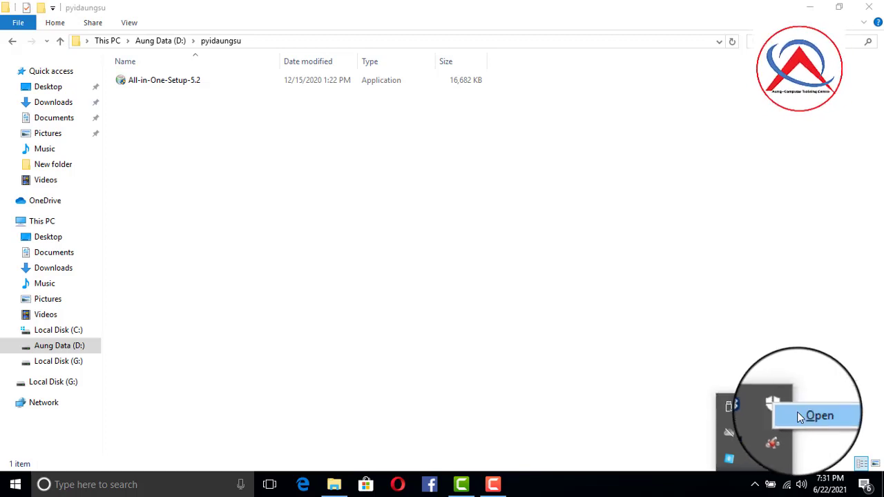
left_click(816, 416)
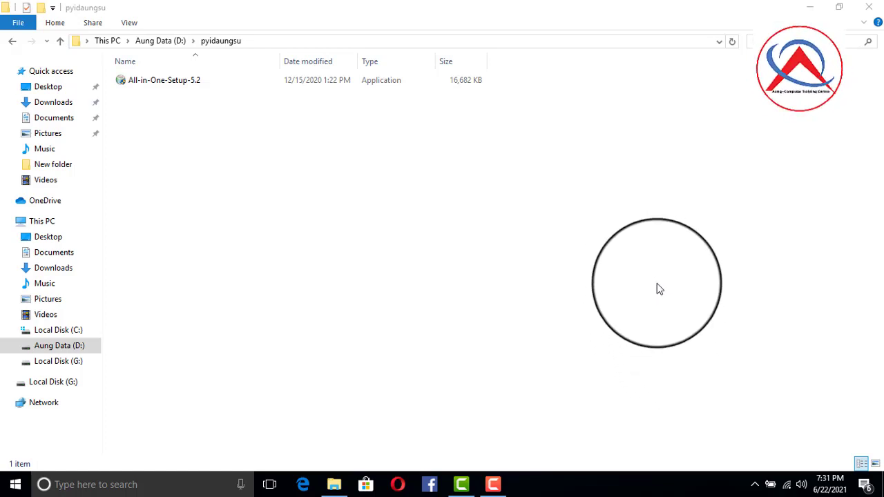
left_click(756, 487)
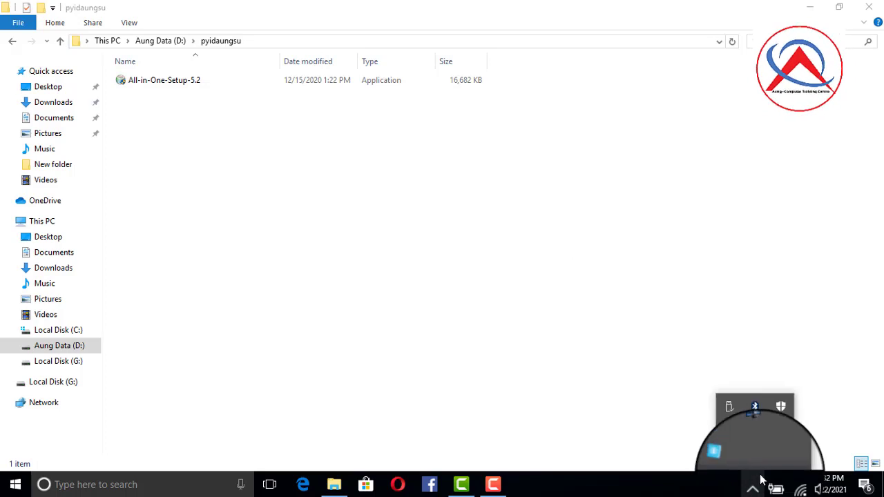
left_click(776, 403)
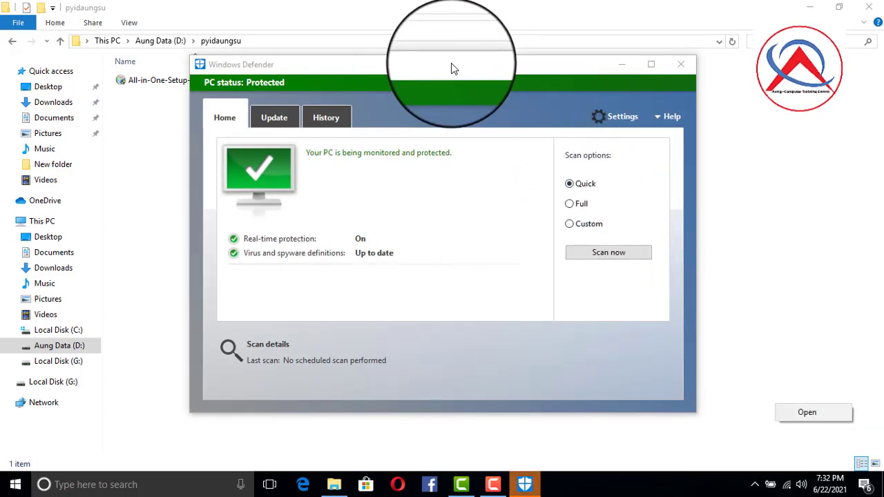
left_click_drag(453, 63, 475, 68)
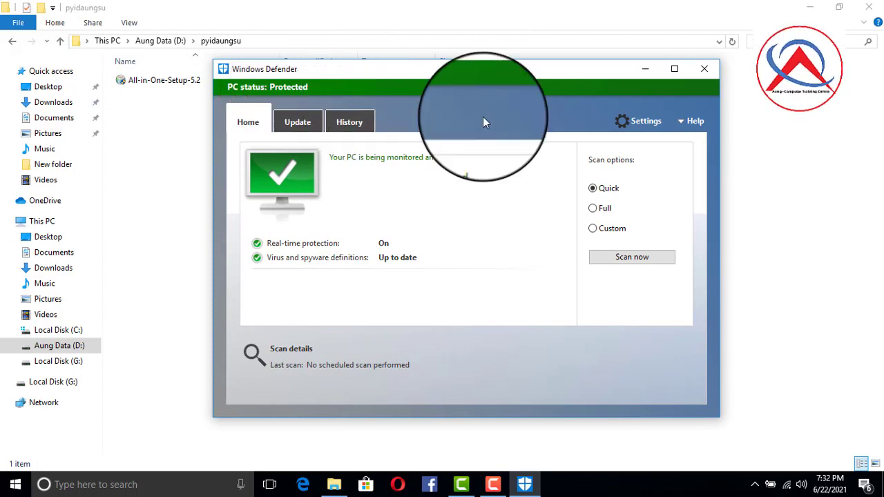
Step: Turn off Real-time protection in the Windows Defender settings and close Settings
left_click(640, 122)
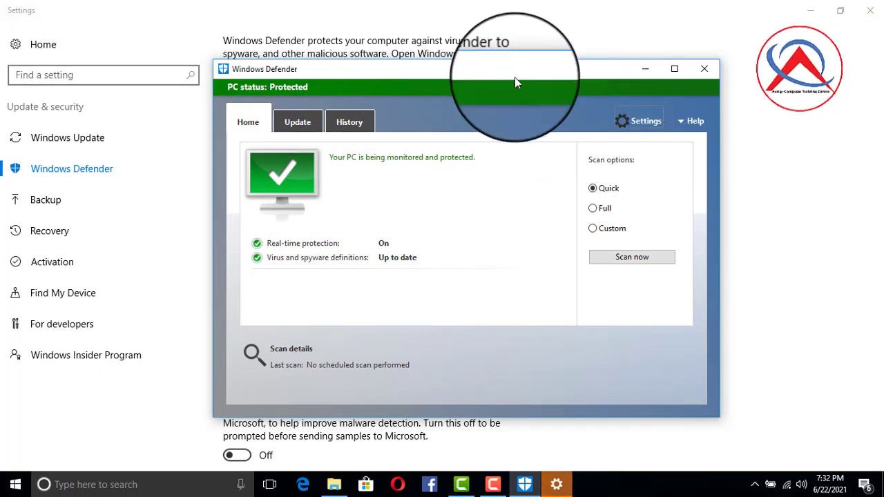
left_click_drag(515, 77, 494, 137)
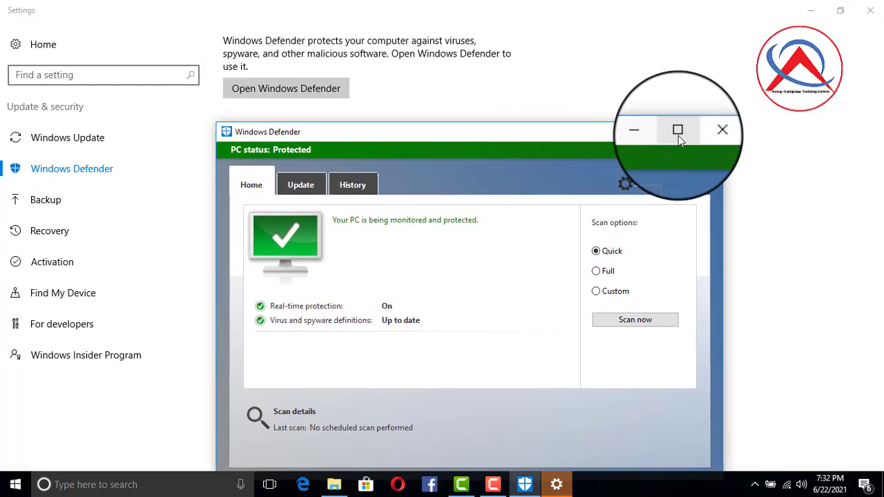
left_click(634, 131)
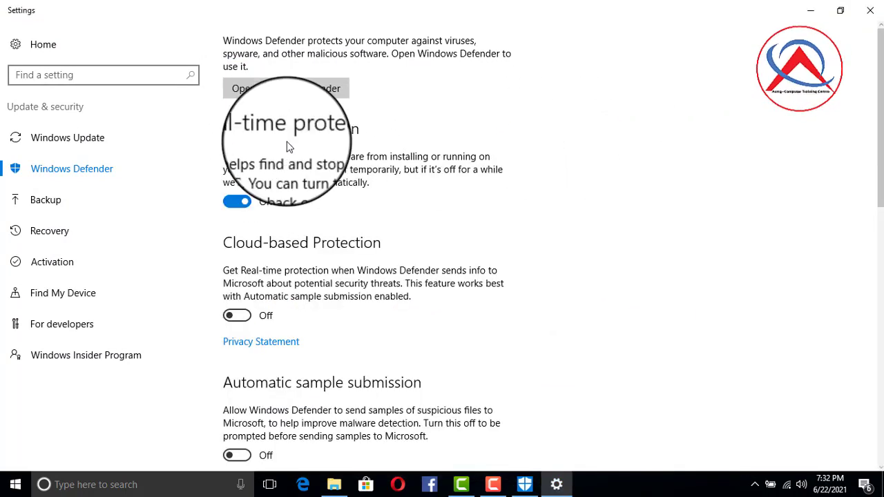
left_click(237, 203)
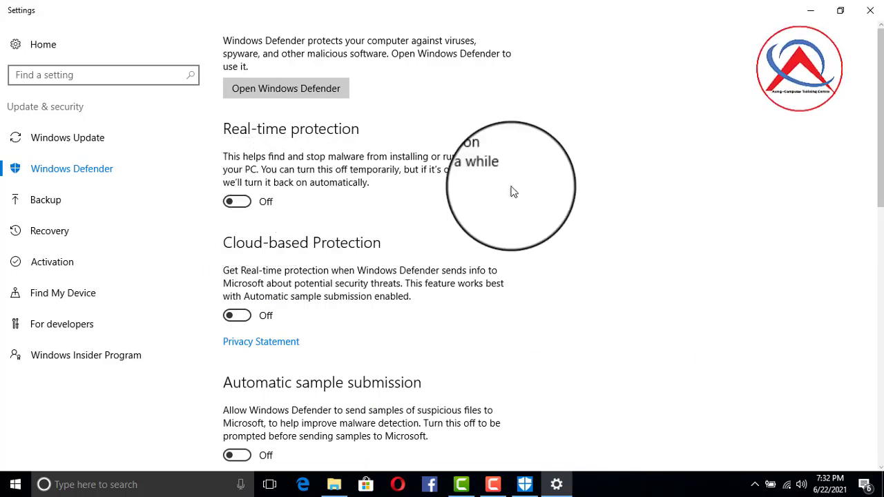
left_click(872, 11)
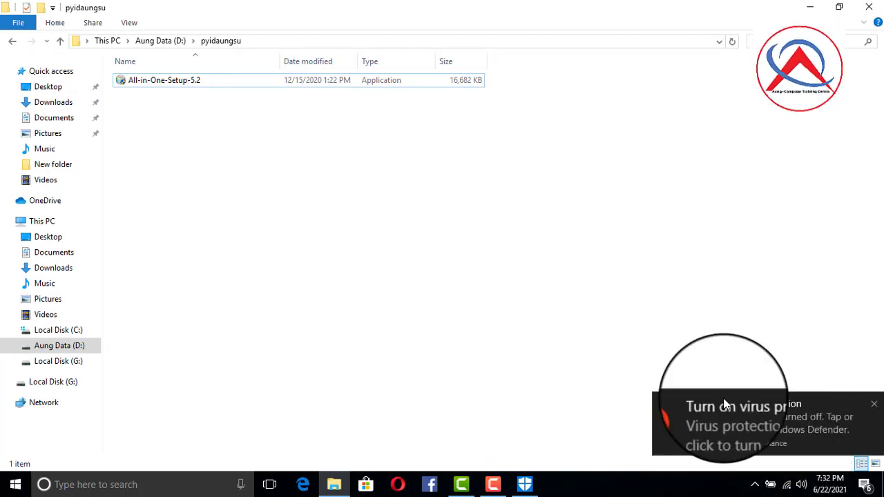
Step: Disconnect the computer from its current Wi-Fi network
left_click(789, 486)
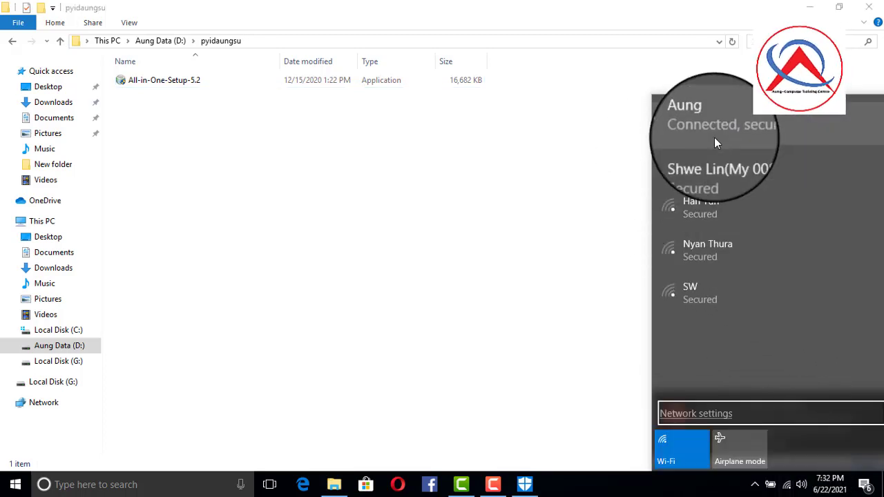
left_click(709, 121)
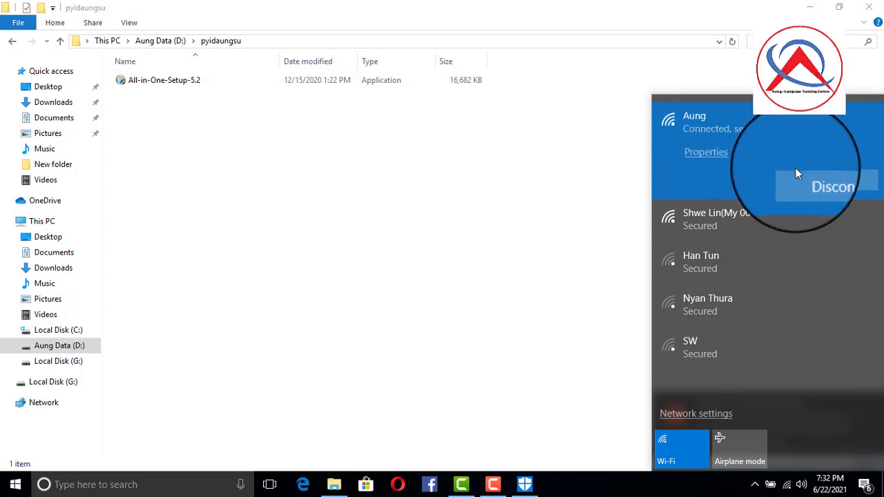
left_click(824, 184)
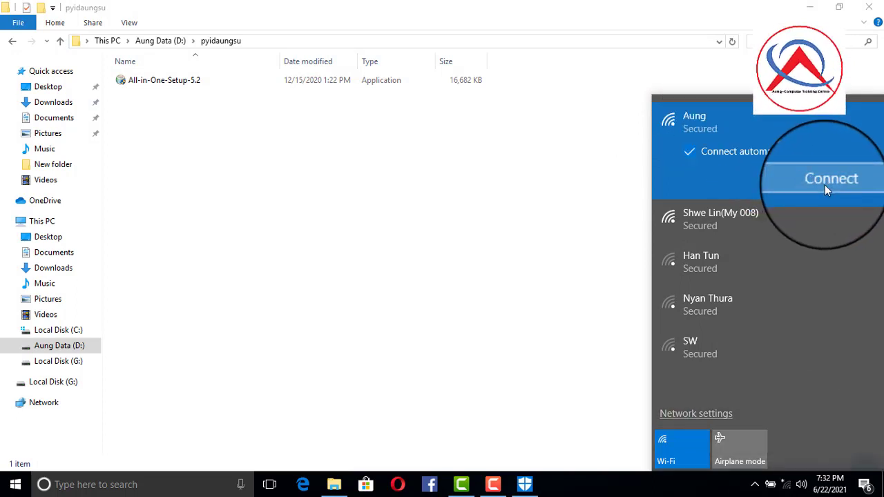
left_click(598, 197)
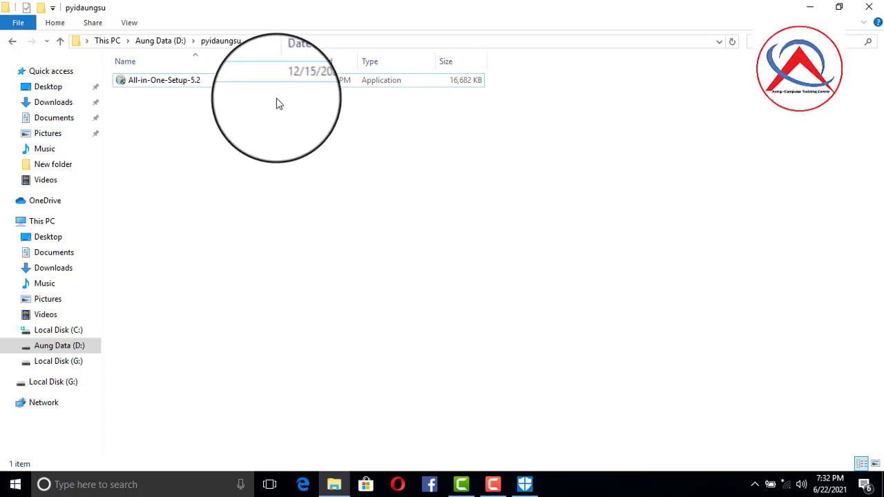
Step: Run All-in-One-Setup-5.2 from the pyidaungsu folder and install Pyidaungsu-Font 5.2 with the default components
left_click(188, 86)
double_click(198, 84)
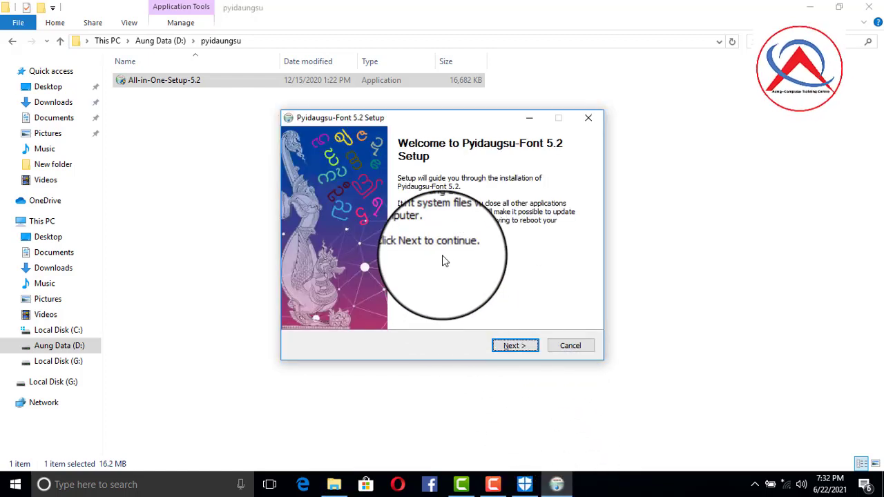
left_click(513, 348)
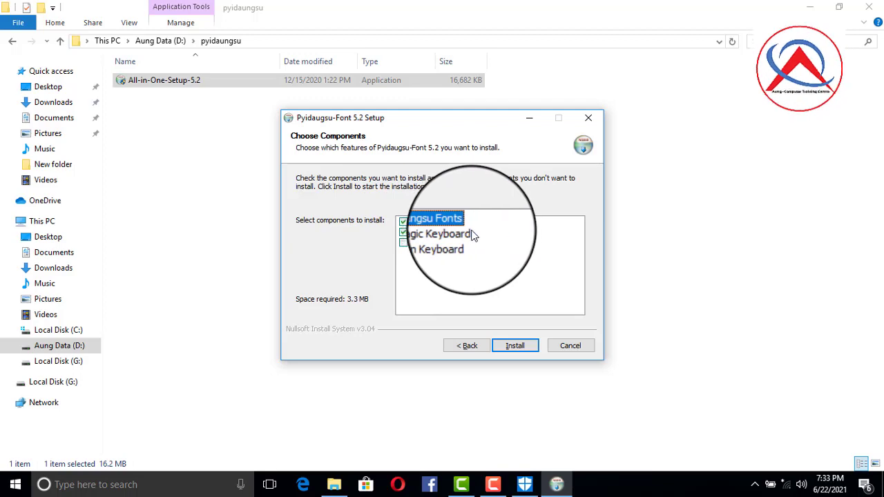
left_click(516, 347)
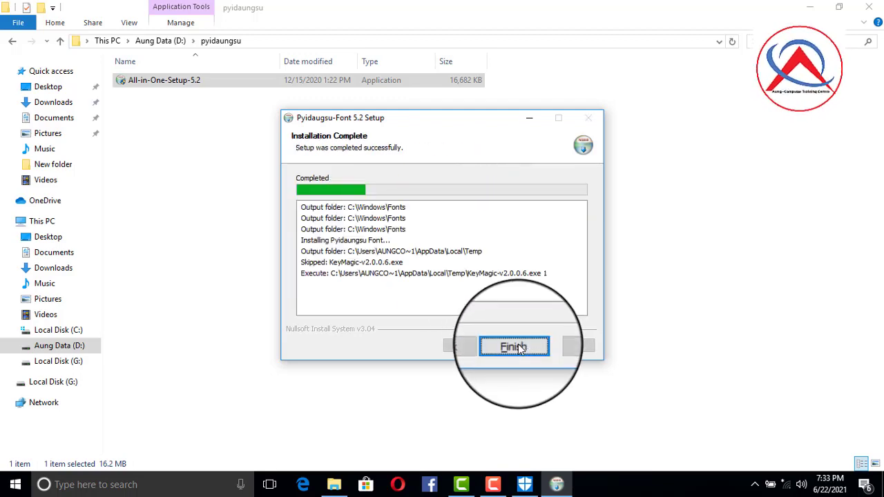
left_click(518, 347)
Step: Accept the KeyMagic license, keep the desktop shortcut option, and start the installation with applications closed automatically
left_click(515, 346)
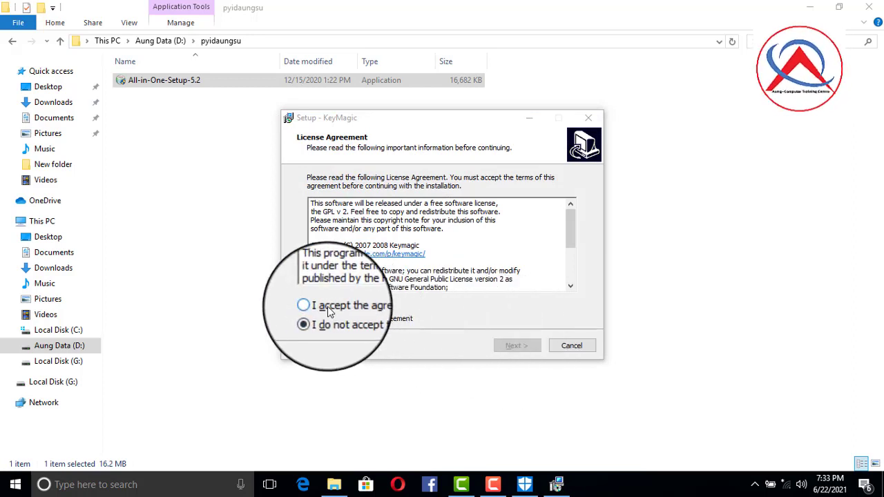
left_click(330, 306)
left_click(516, 347)
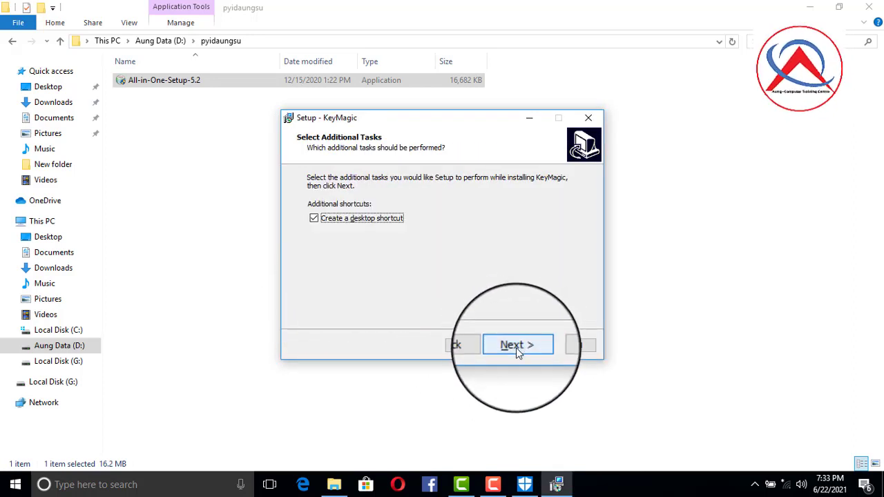
left_click(517, 347)
left_click(524, 348)
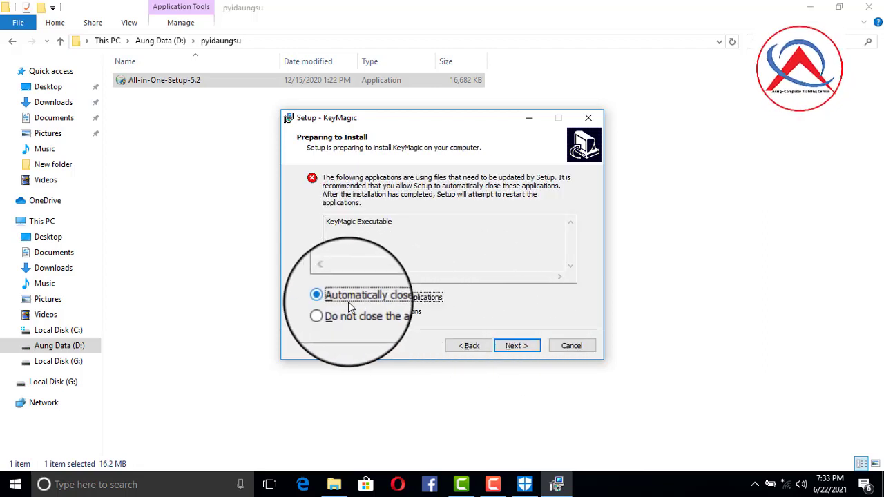
left_click(517, 346)
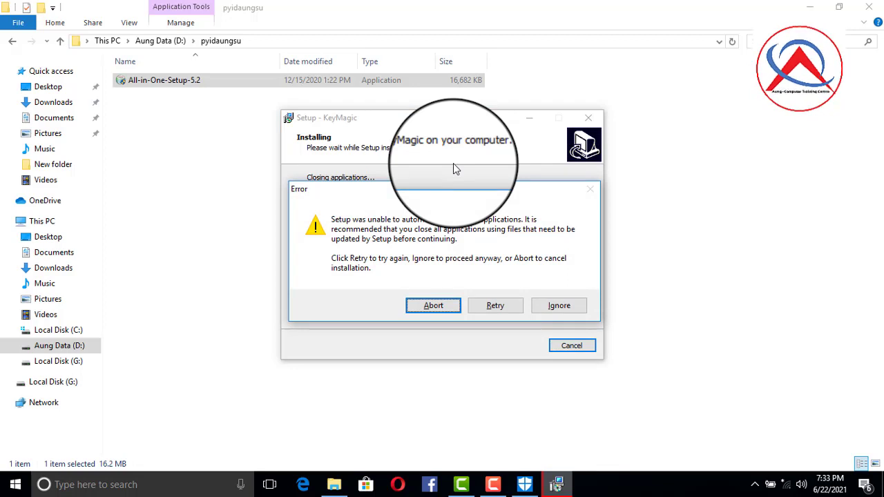
Step: Ignore the KeyMagic installation errors and finish setup with Launch KeyMagic and Run KeyMagic at startup enabled
left_click(558, 312)
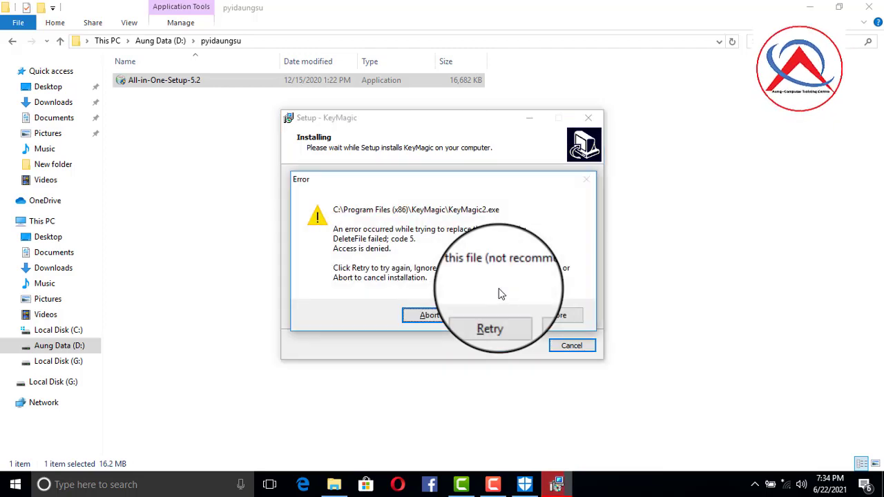
left_click(562, 316)
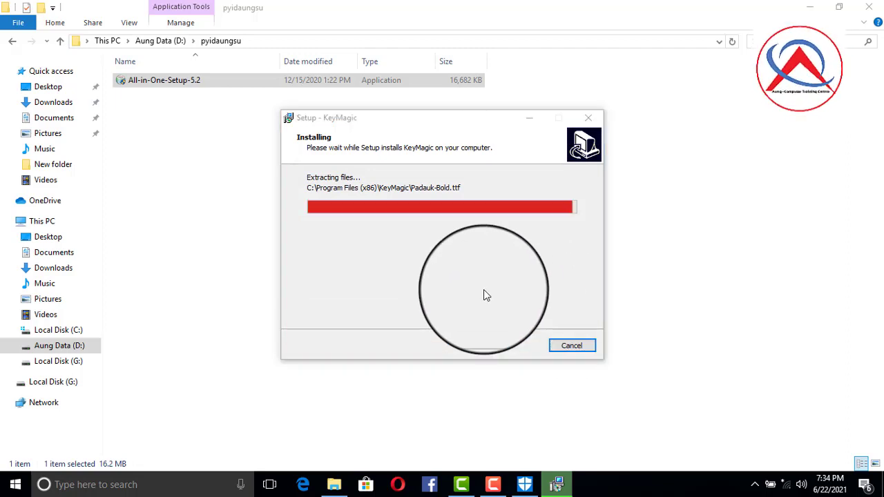
left_click(557, 320)
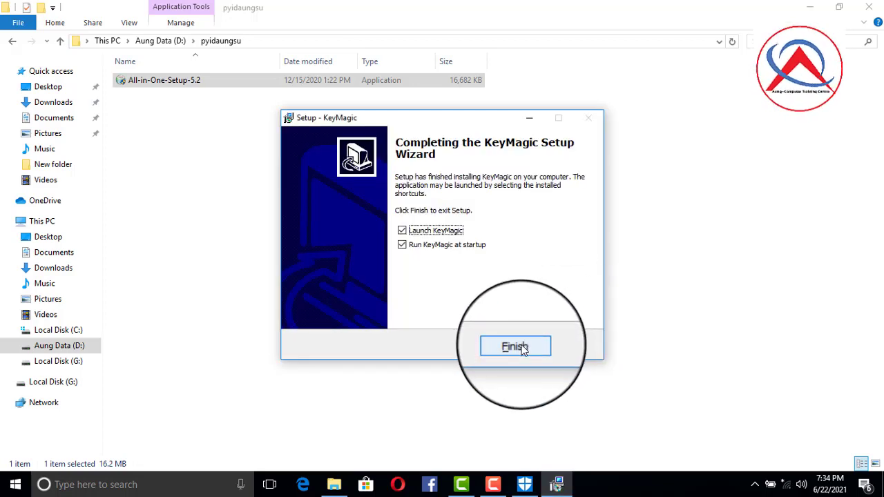
left_click(519, 347)
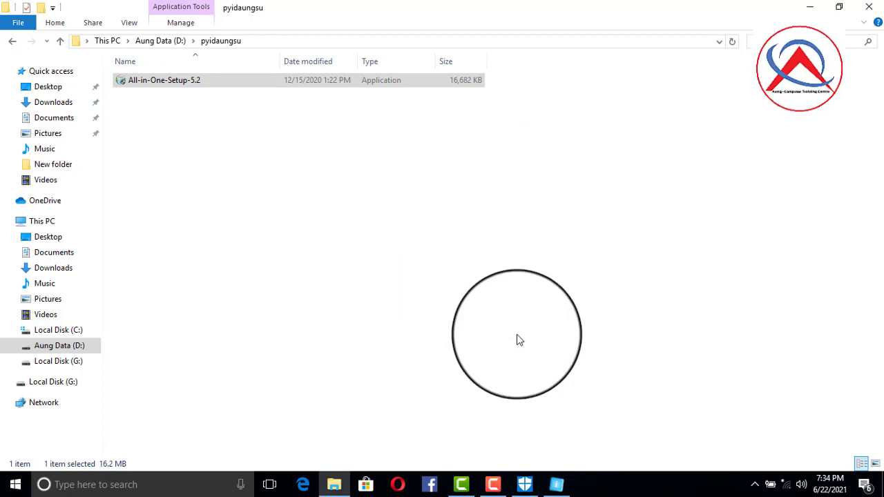
Step: Close the pyidaungsu folder and the KeyMagic window, and test the KeyMagic desktop shortcut by reopening and closing the program
left_click(875, 9)
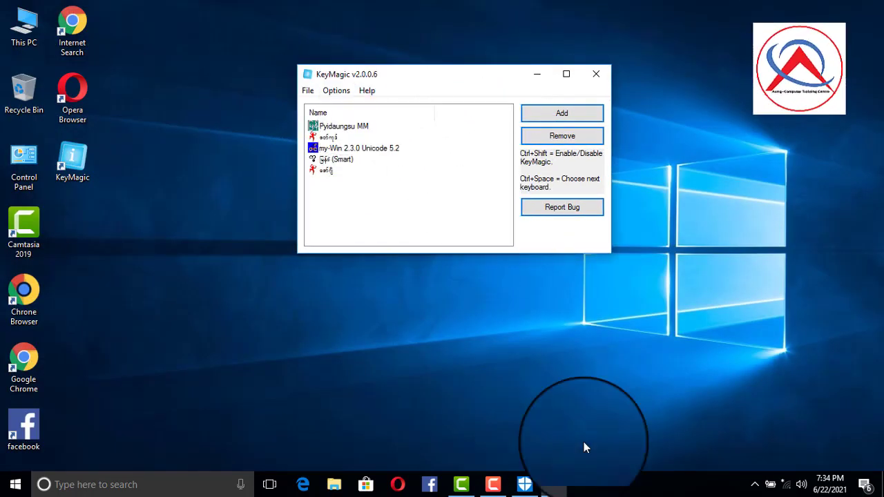
left_click(596, 74)
double_click(60, 160)
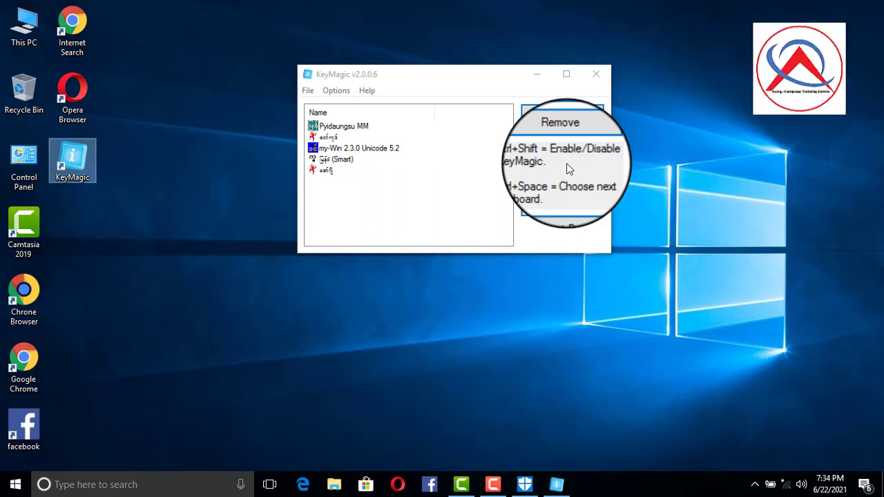
left_click(597, 76)
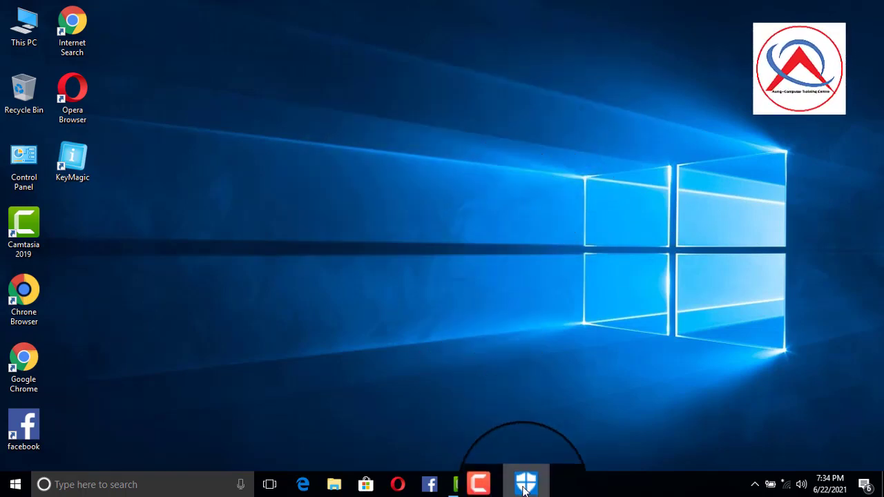
Step: Close Windows Defender and reopen KeyMagic to review its keyboard list and switching shortcuts, closing it when done
left_click(525, 484)
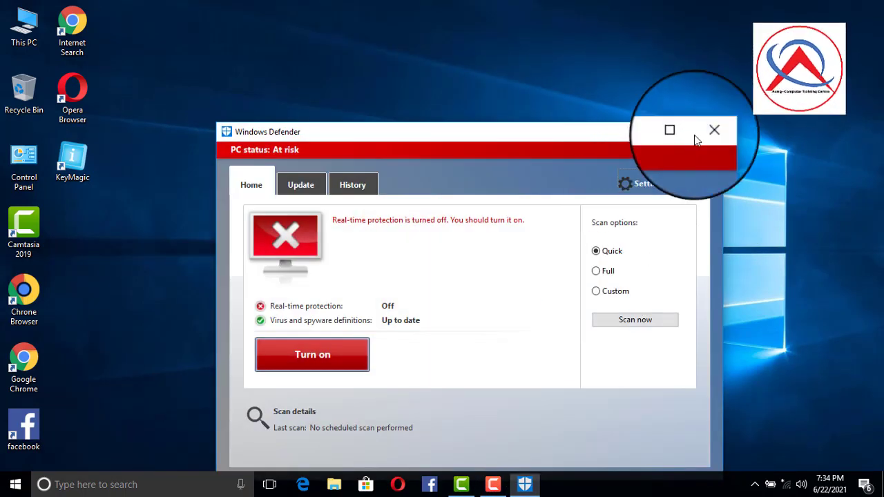
left_click(701, 147)
double_click(59, 165)
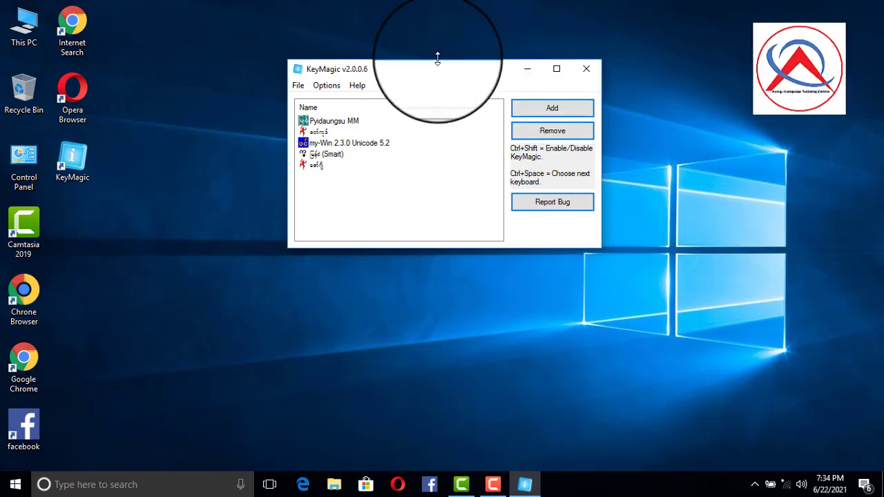
left_click_drag(439, 74, 391, 80)
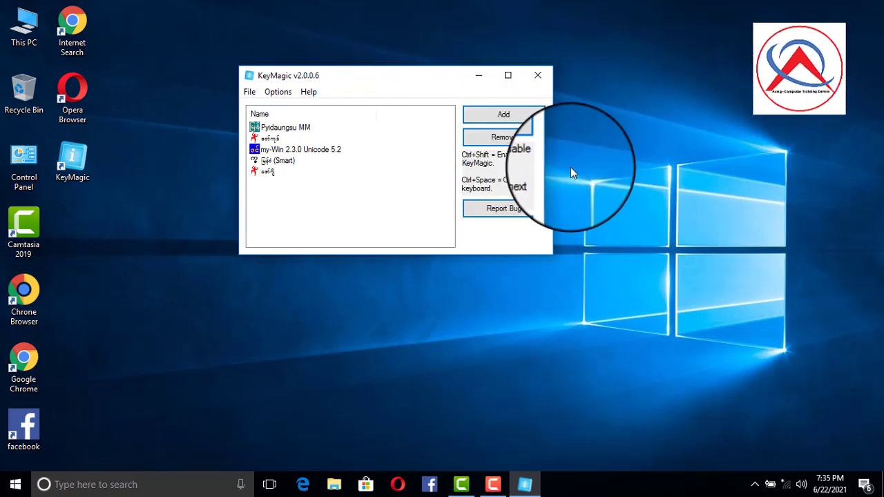
left_click(540, 77)
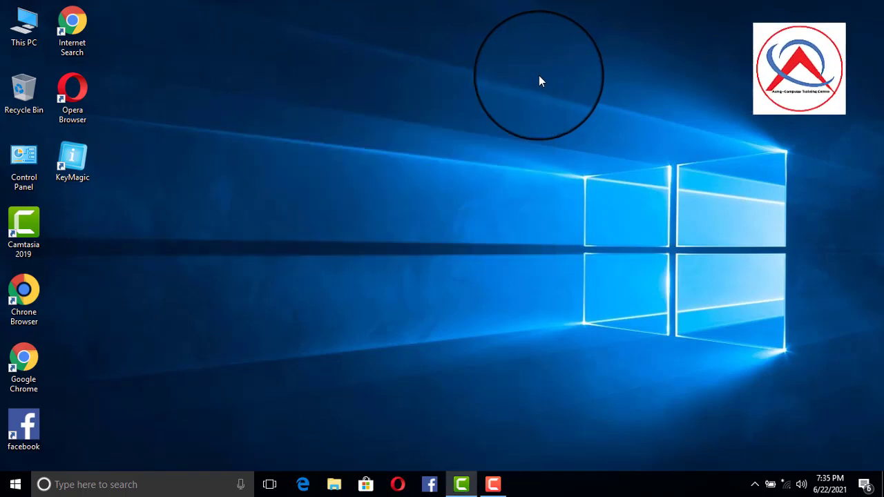